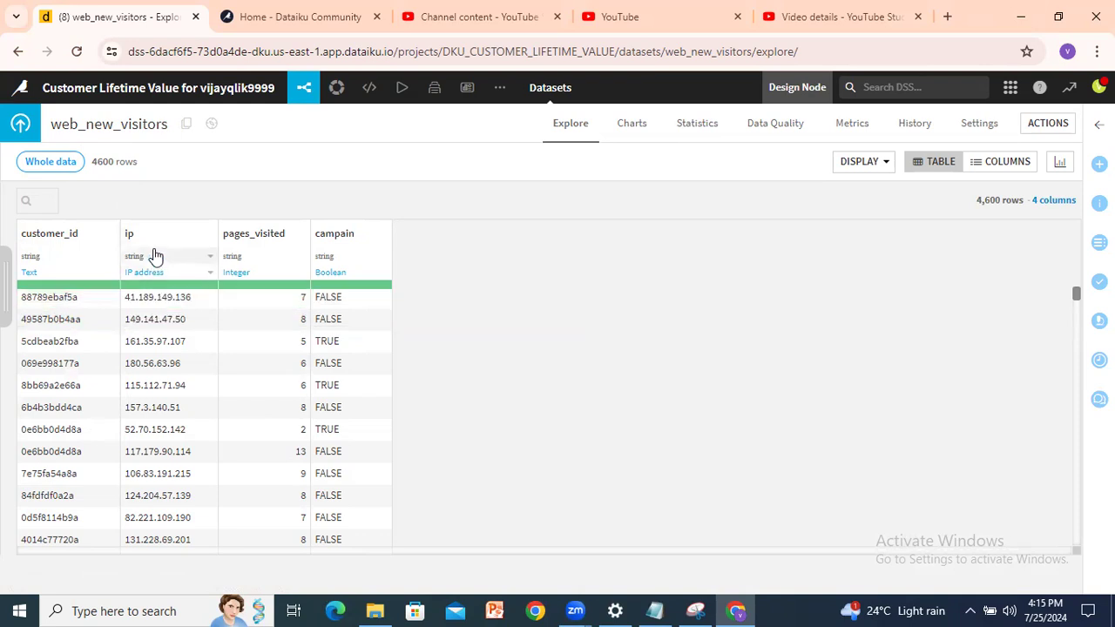
# - From the Flow, create a Prepare recipe on web_new_visitors with a new output dataset named web_new_visitors_prepared
pyautogui.moveTo(303, 96)
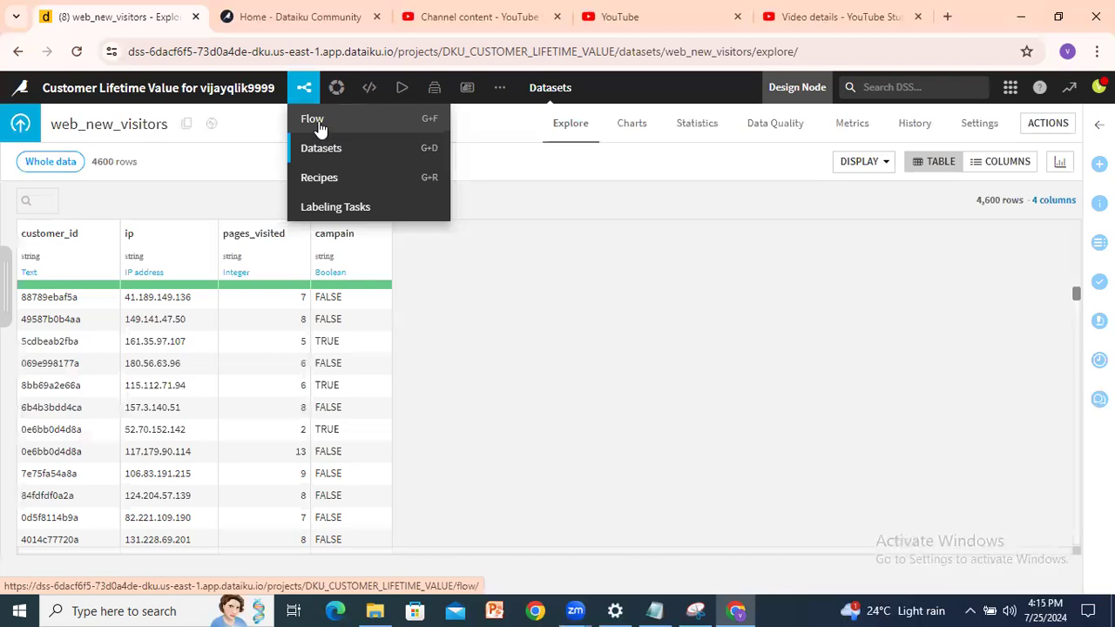
pyautogui.click(313, 120)
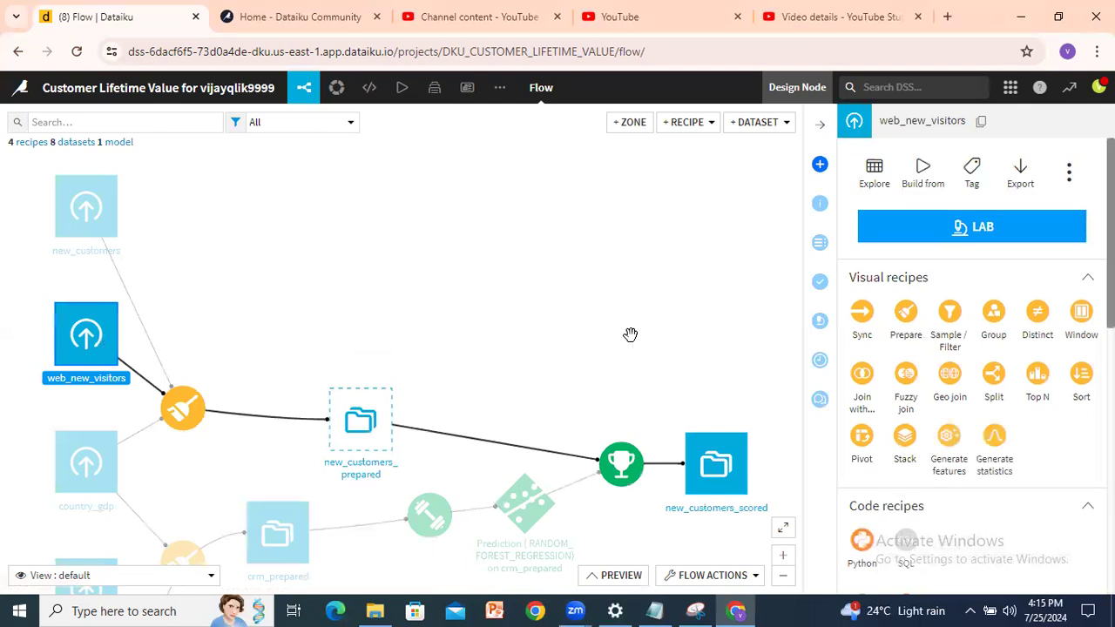
pyautogui.click(905, 316)
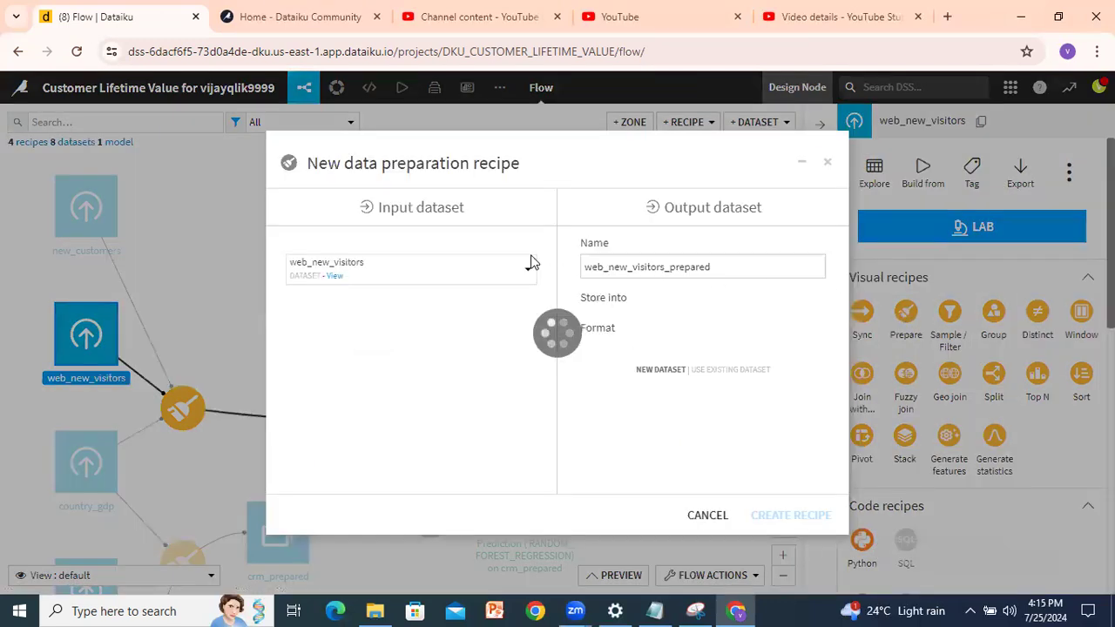
pyautogui.click(789, 515)
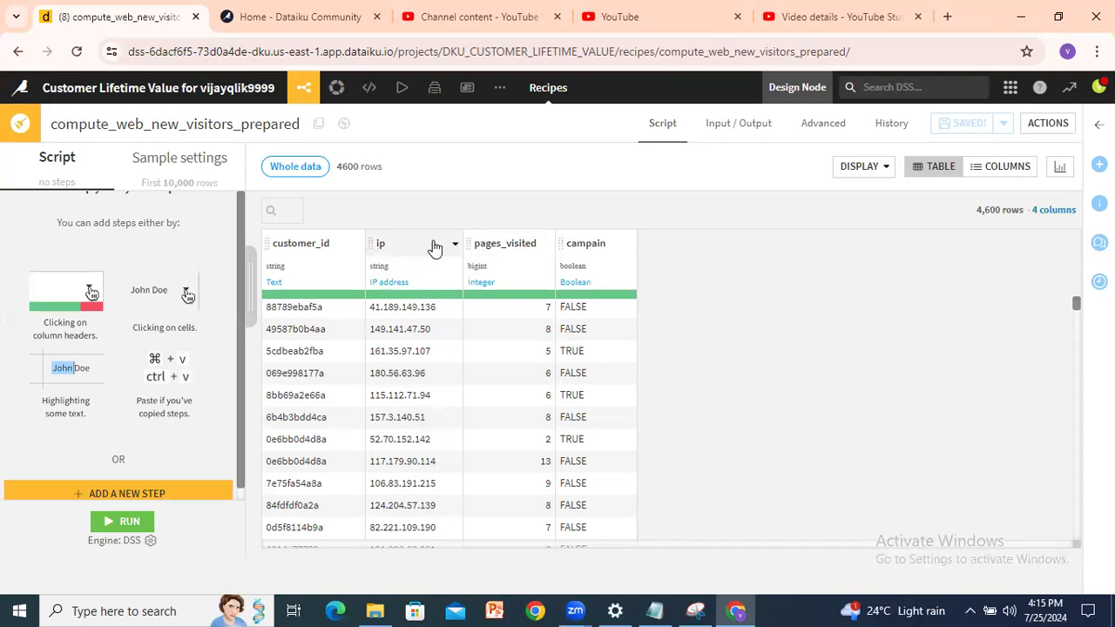
# - Add a Resolve GeoIP step on the ip column, keeping the output column prefix ip_
pyautogui.click(436, 248)
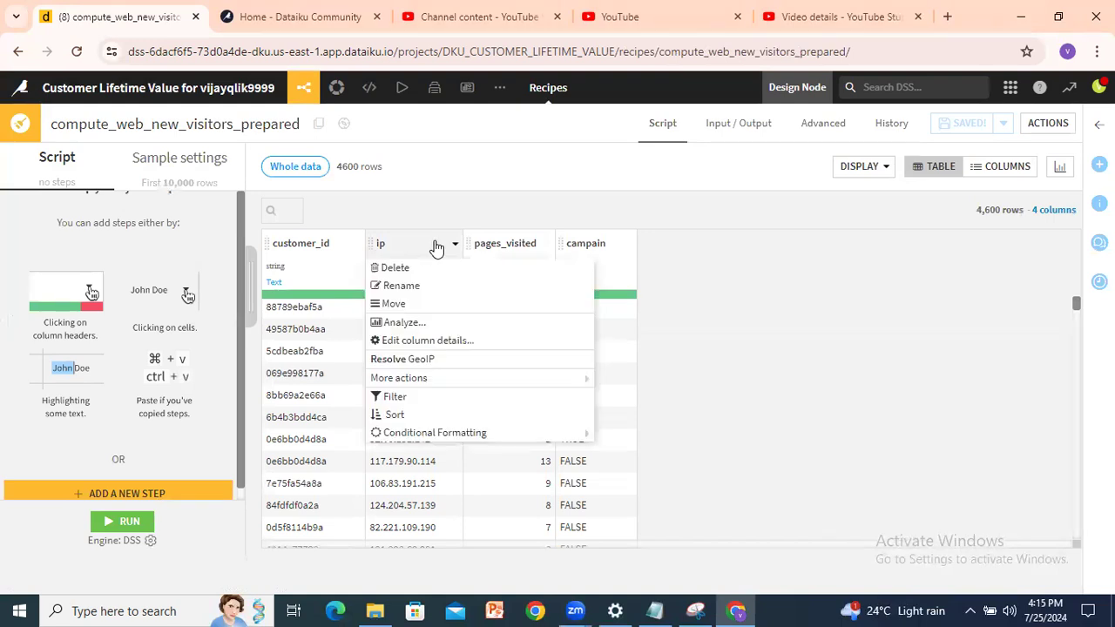
pyautogui.click(416, 364)
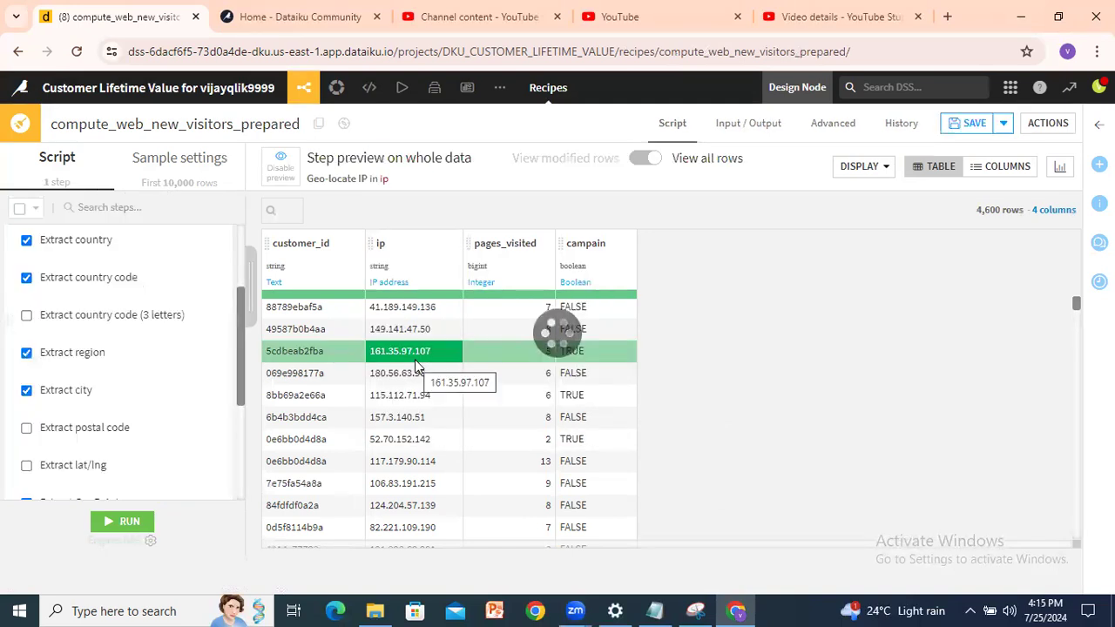
pyautogui.scroll(3, 129, 354)
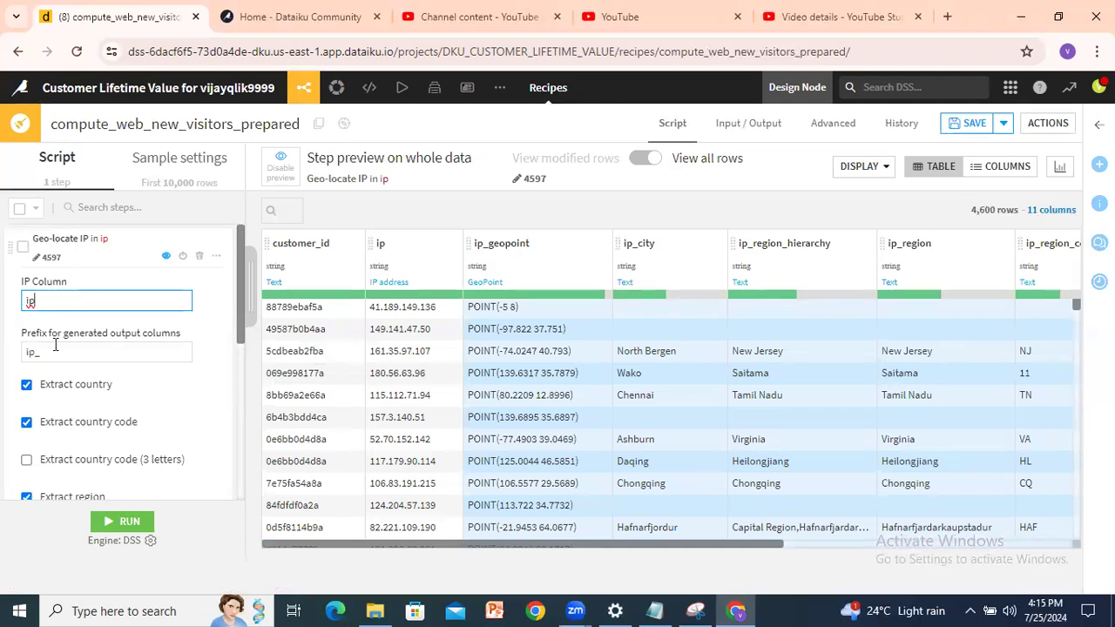
pyautogui.scroll(-1, 54, 326)
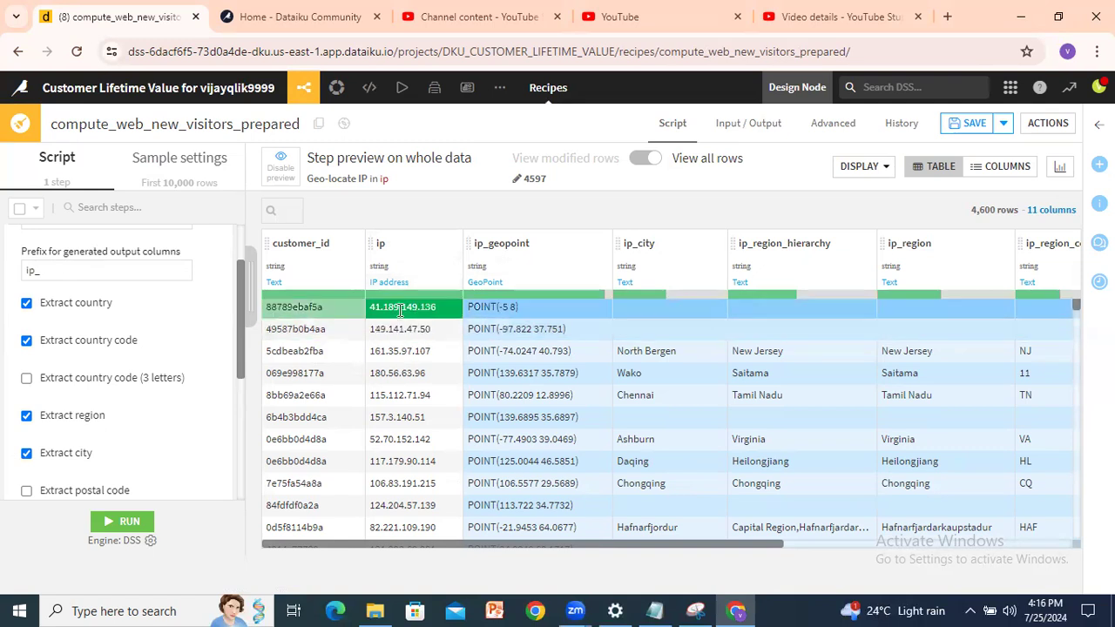
# - Switch country extraction off and on again while comparing the generated country columns in the preview
pyautogui.moveTo(467, 545); pyautogui.dragTo(769, 547)
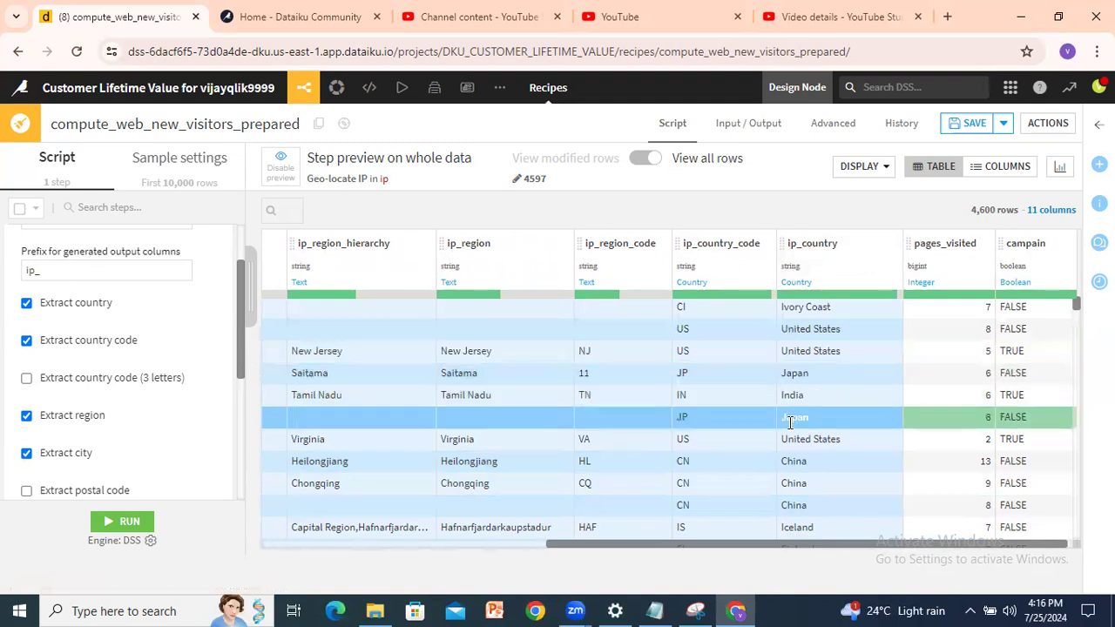
pyautogui.click(27, 304)
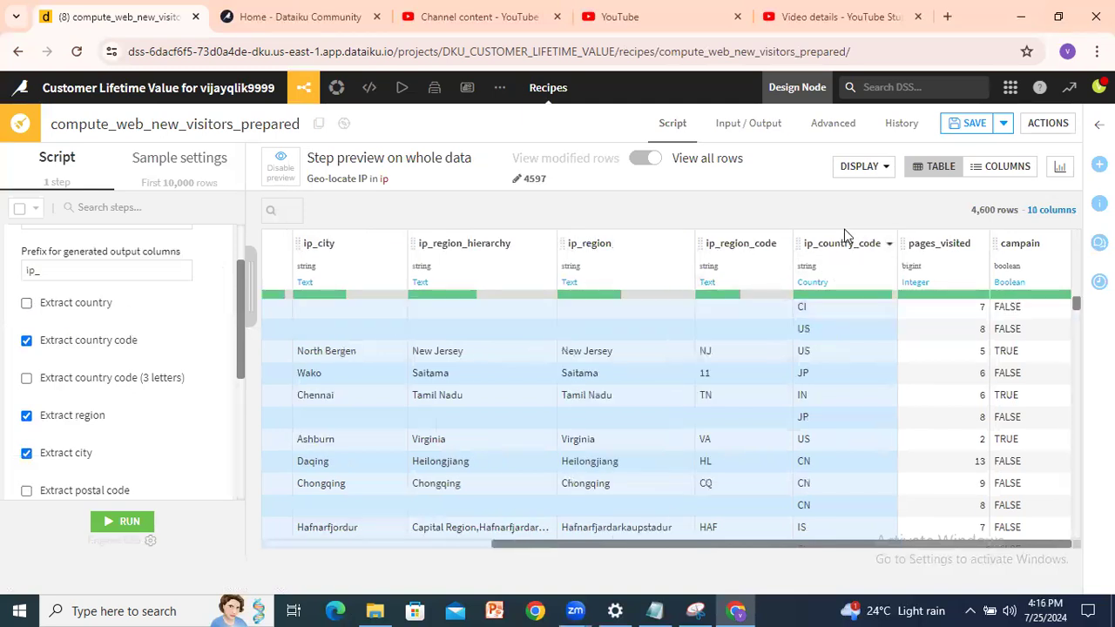
pyautogui.click(36, 305)
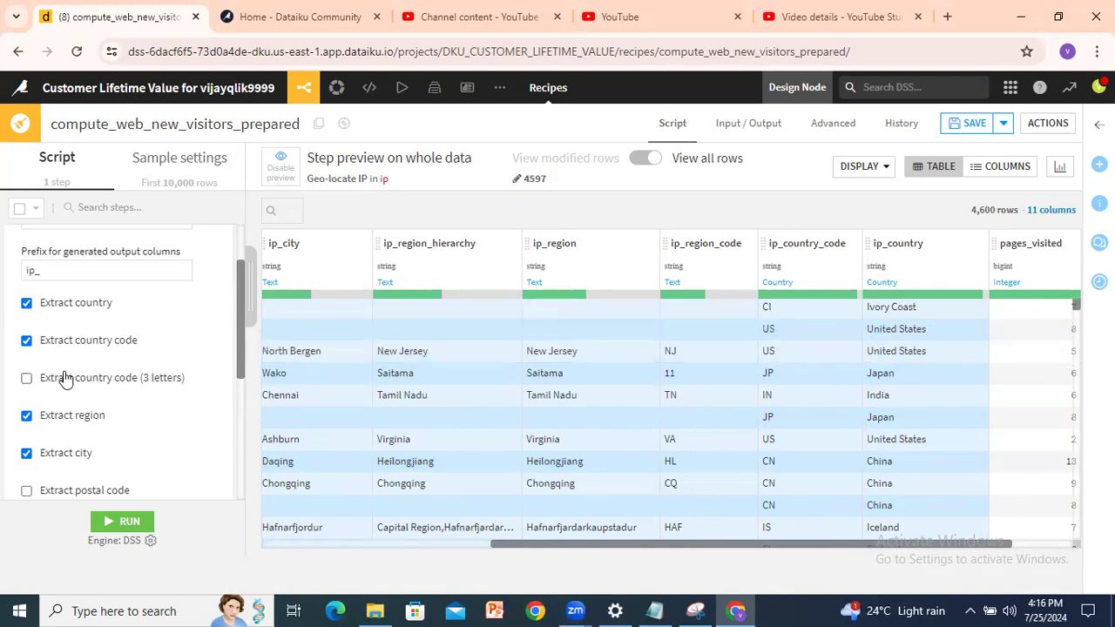
# - Enable extraction of the 3-letter country code and the postal code in the Geo-locate IP step
pyautogui.click(27, 379)
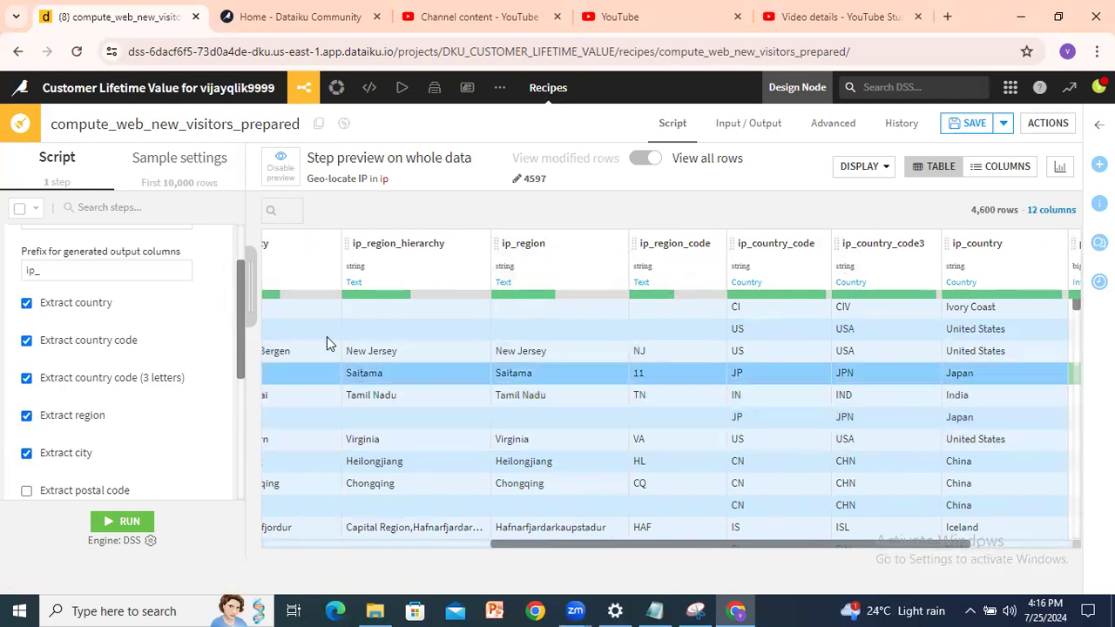
pyautogui.moveTo(695, 544); pyautogui.dragTo(569, 545)
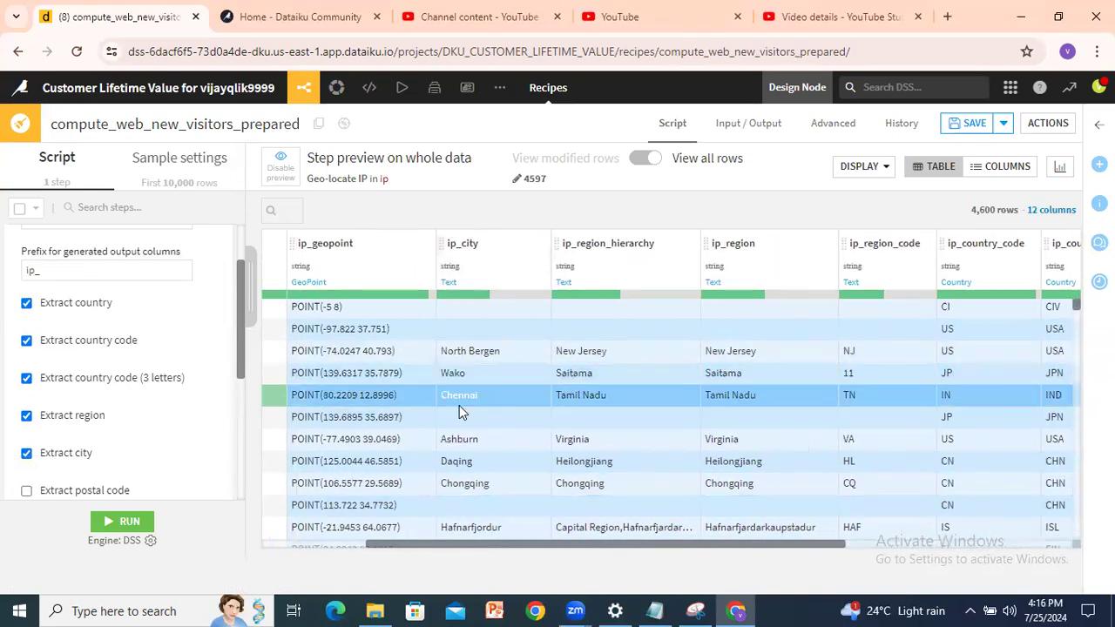
pyautogui.scroll(-2, 119, 443)
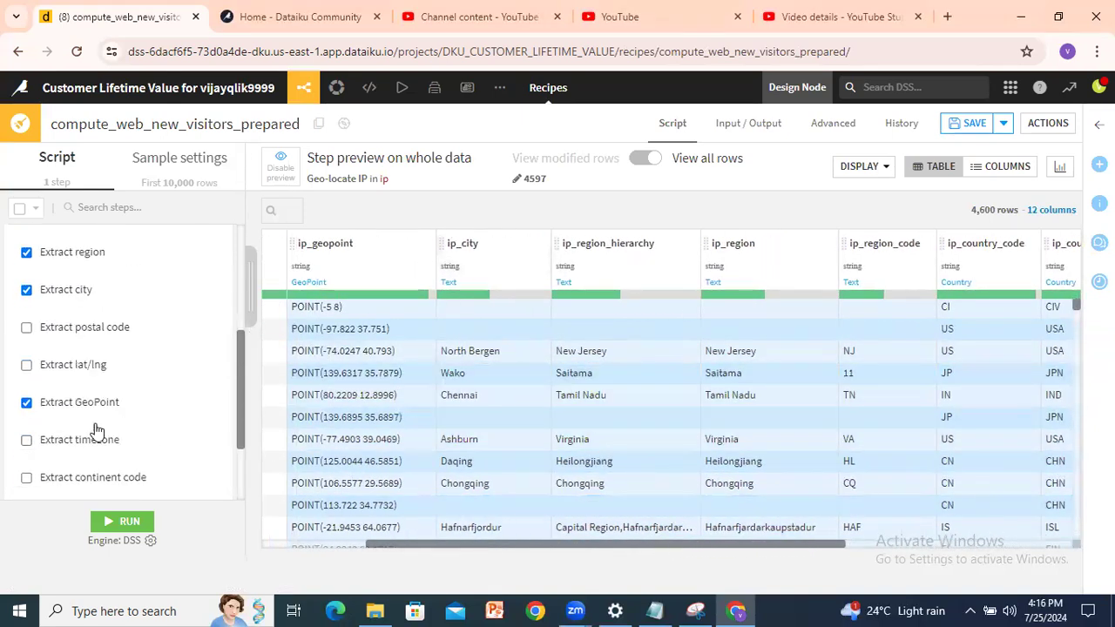
pyautogui.click(27, 328)
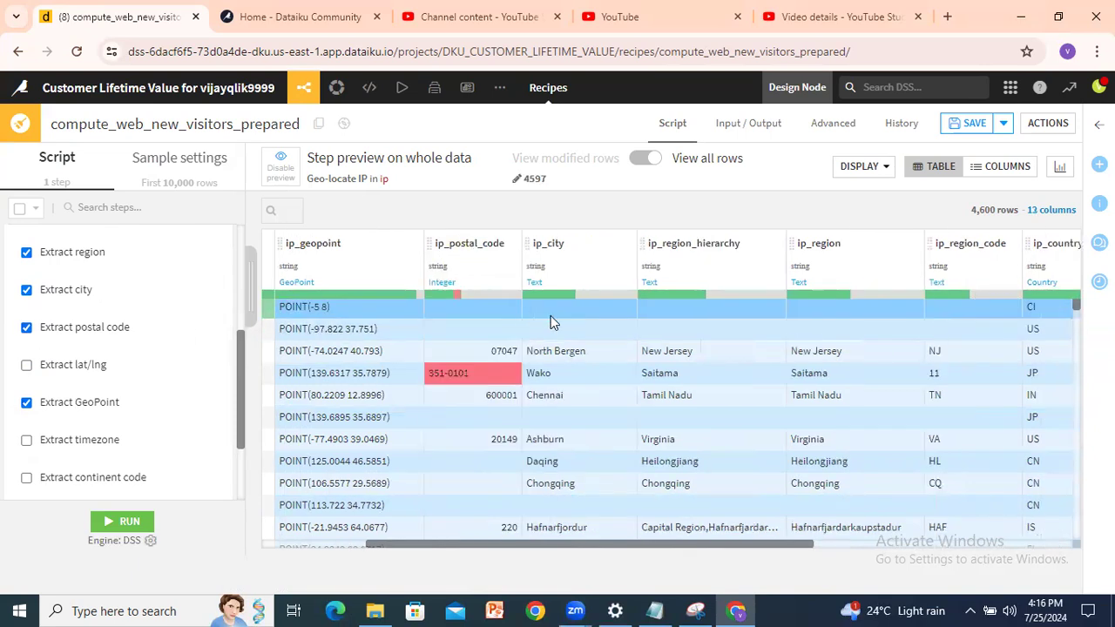
pyautogui.moveTo(494, 545); pyautogui.dragTo(454, 545)
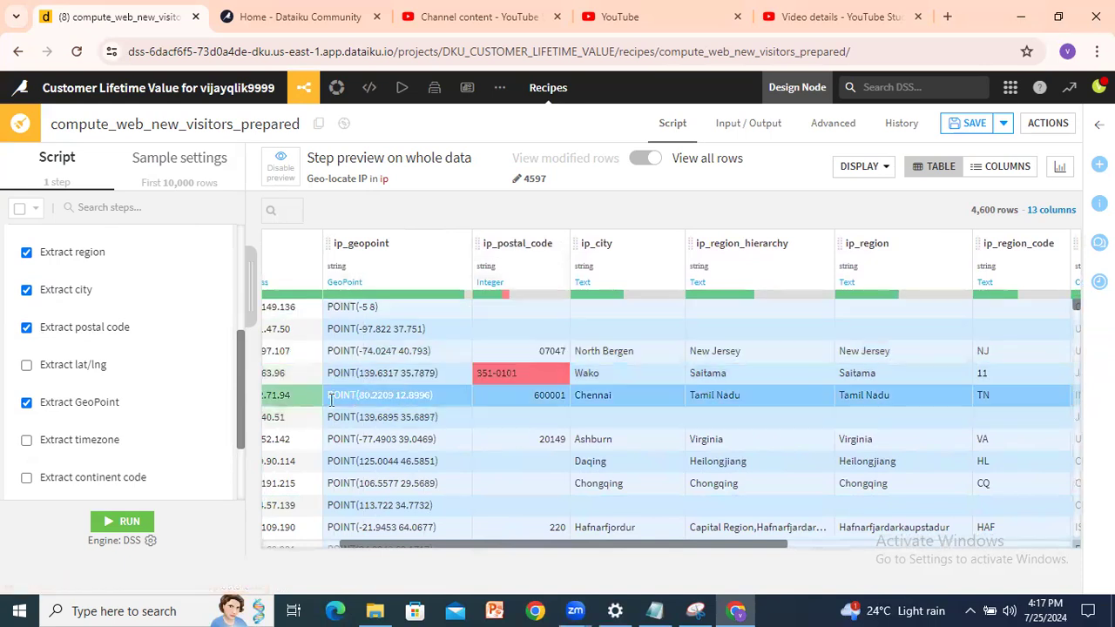
# - Enable lat/lng extraction in the Geo-locate IP step and check the generated coordinate columns
pyautogui.click(26, 366)
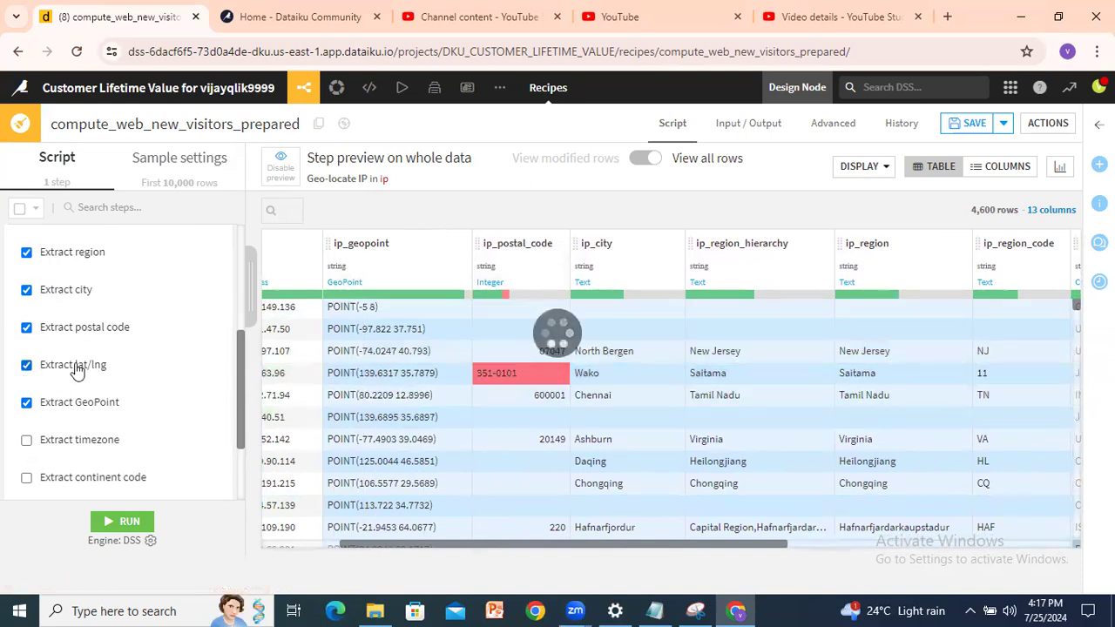
pyautogui.moveTo(483, 542); pyautogui.dragTo(387, 540)
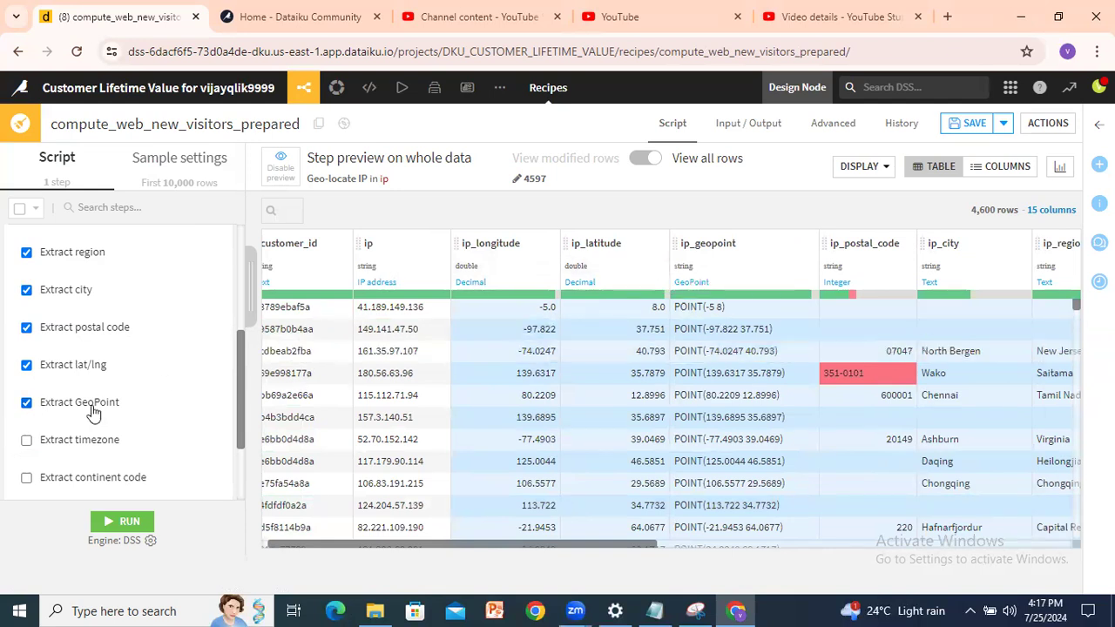
pyautogui.moveTo(426, 546); pyautogui.dragTo(519, 545)
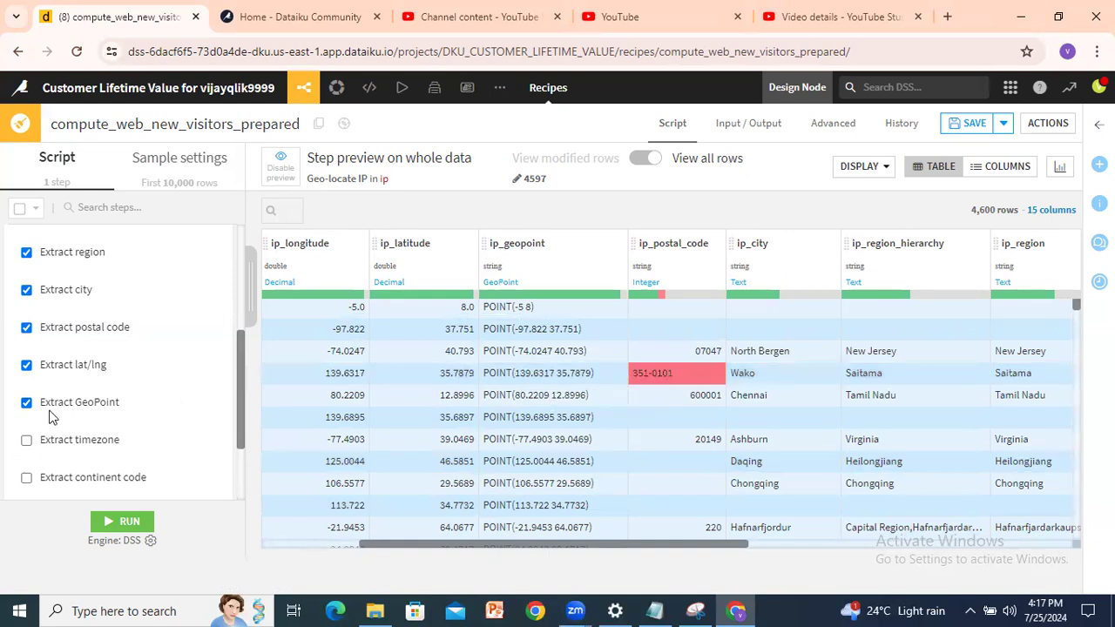
# - Enable extraction of the timezone and the continent code in the Geo-locate IP step
pyautogui.scroll(-2, 48, 416)
pyautogui.click(27, 325)
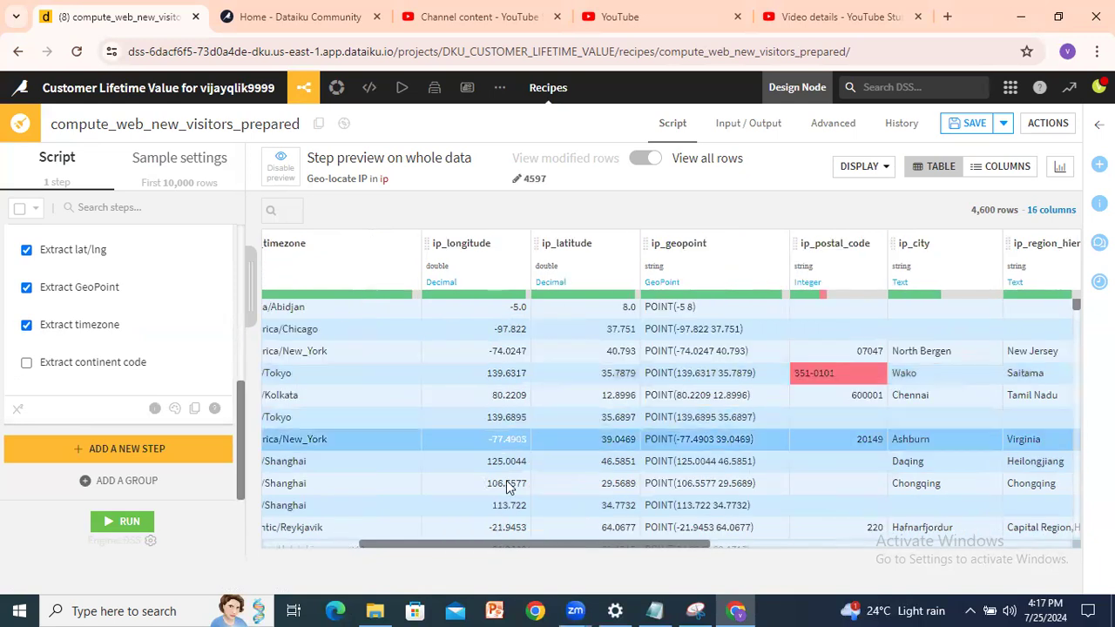
pyautogui.moveTo(495, 547); pyautogui.dragTo(419, 549)
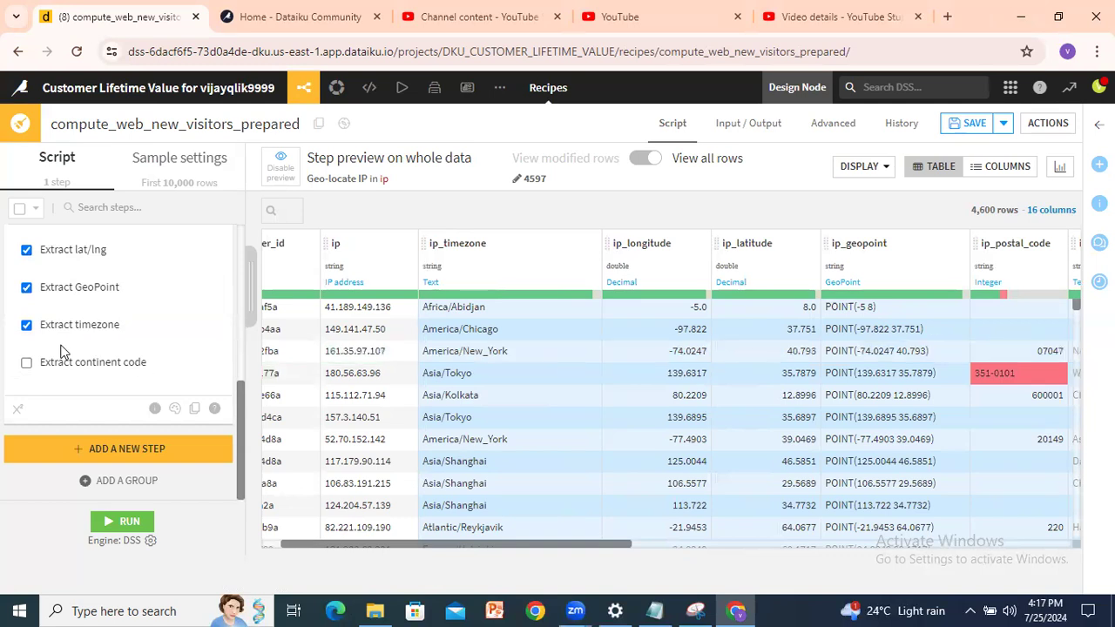
pyautogui.click(26, 362)
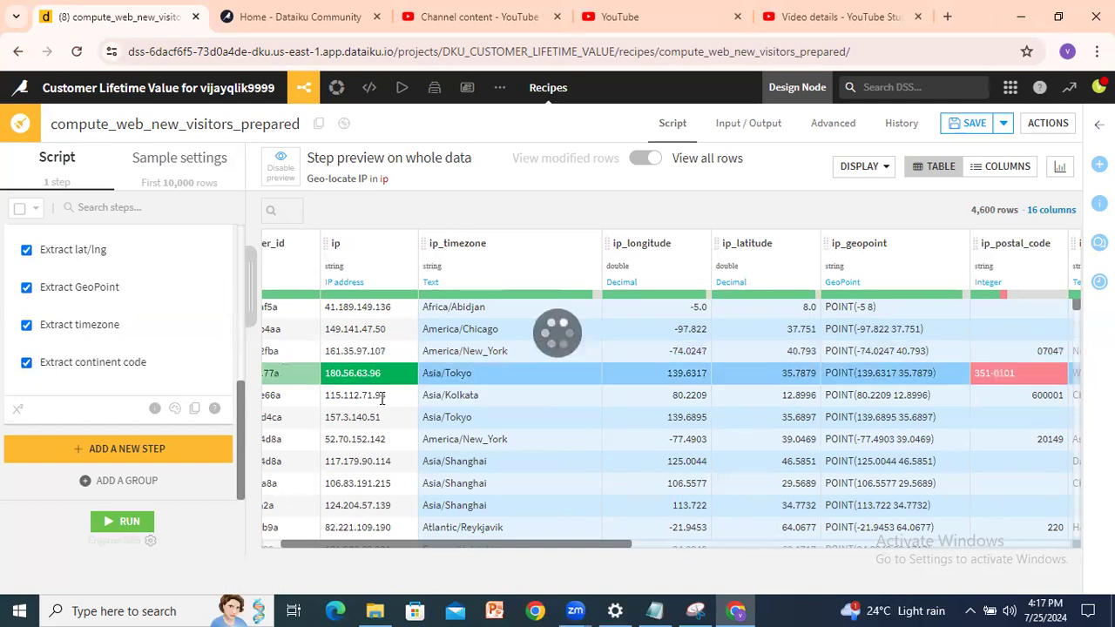
pyautogui.moveTo(450, 550); pyautogui.dragTo(436, 514)
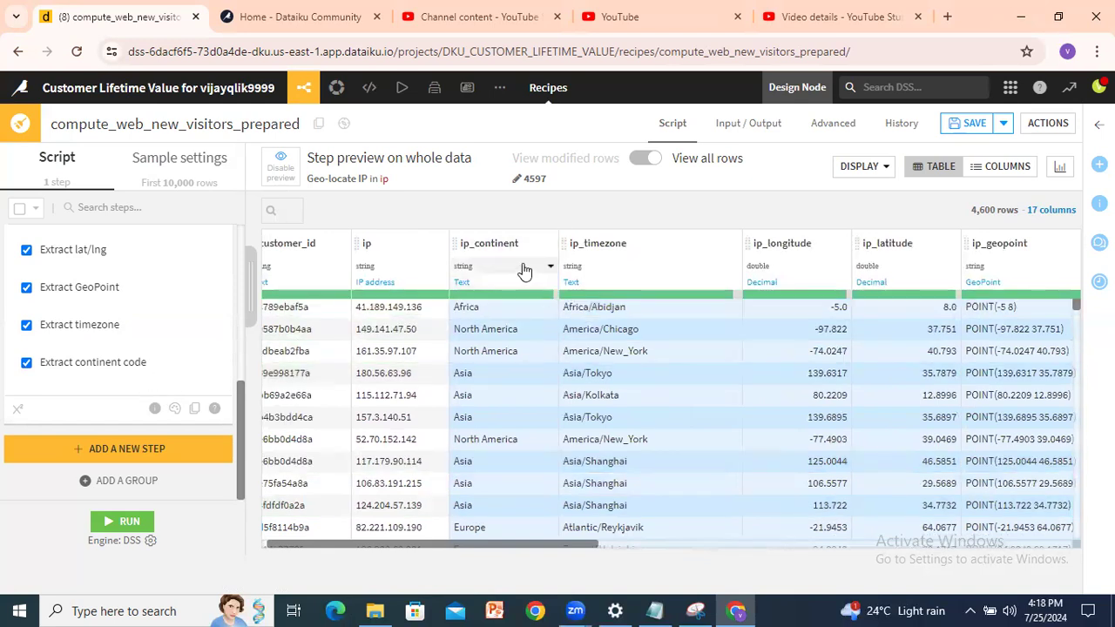
# - Review the Geo-locate IP extraction options, then run the recipe to build the web_new_visitors_prepared dataset
pyautogui.scroll(5, 162, 337)
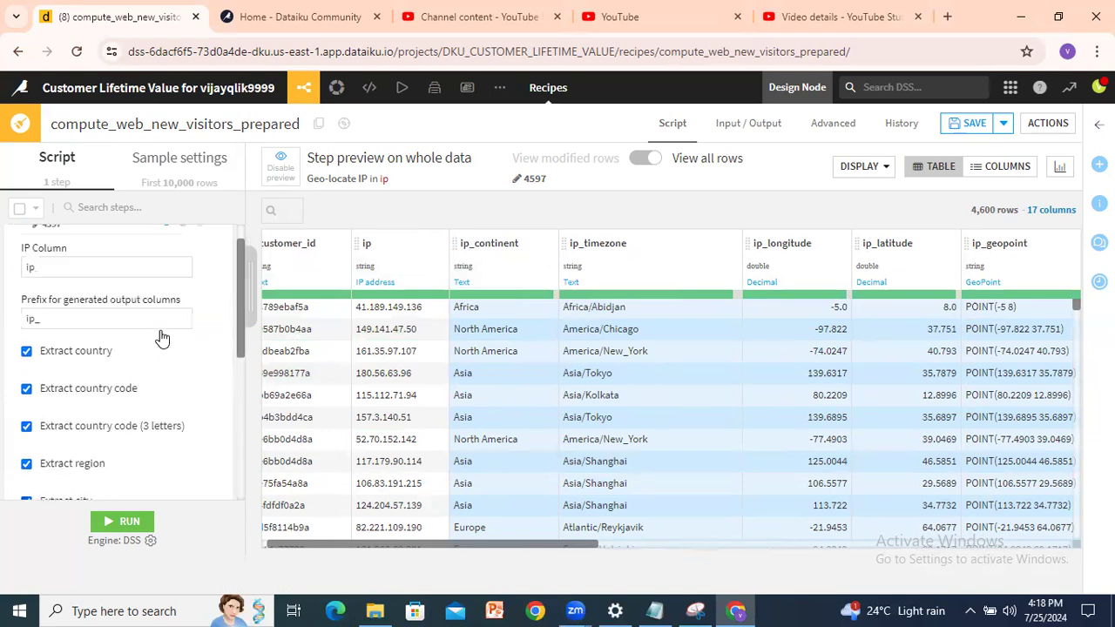
pyautogui.scroll(-3, 160, 332)
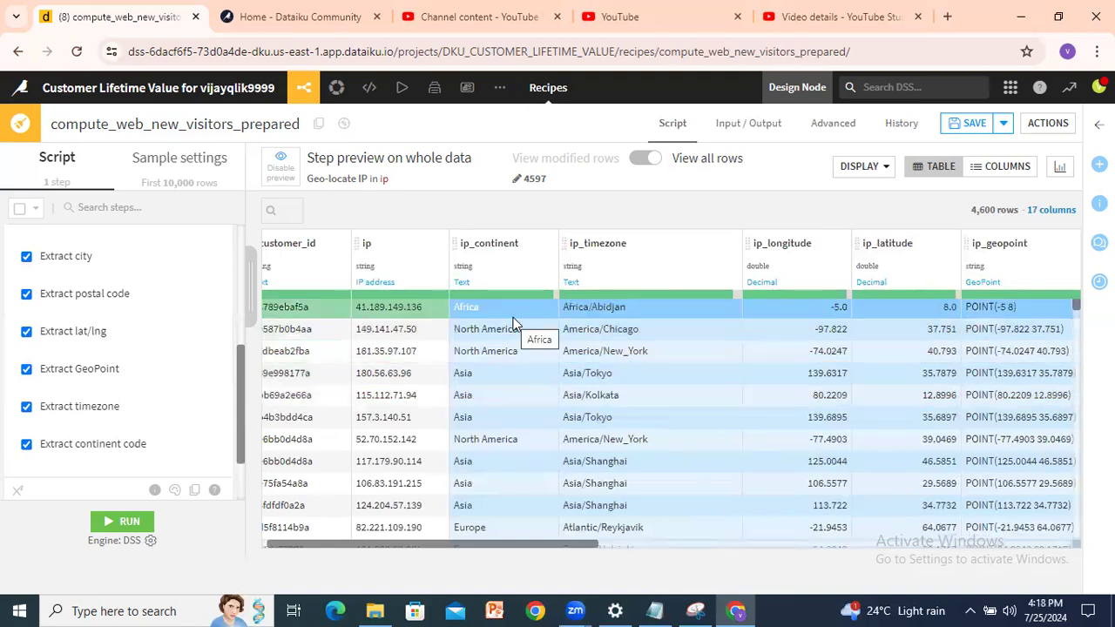
pyautogui.click(502, 348)
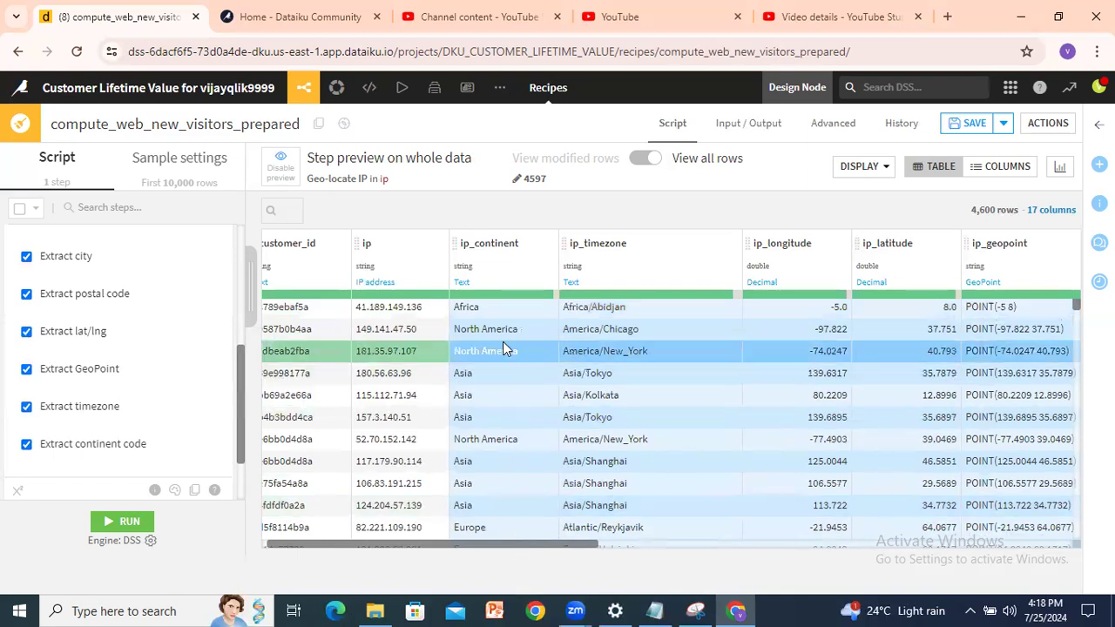
pyautogui.click(509, 372)
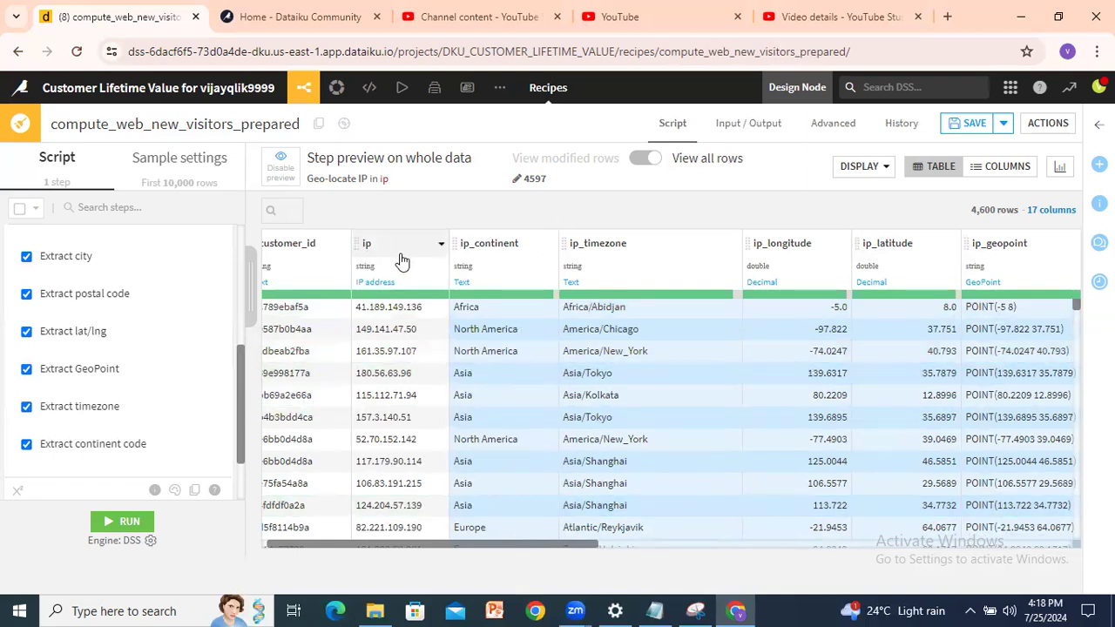
pyautogui.scroll(3, 74, 386)
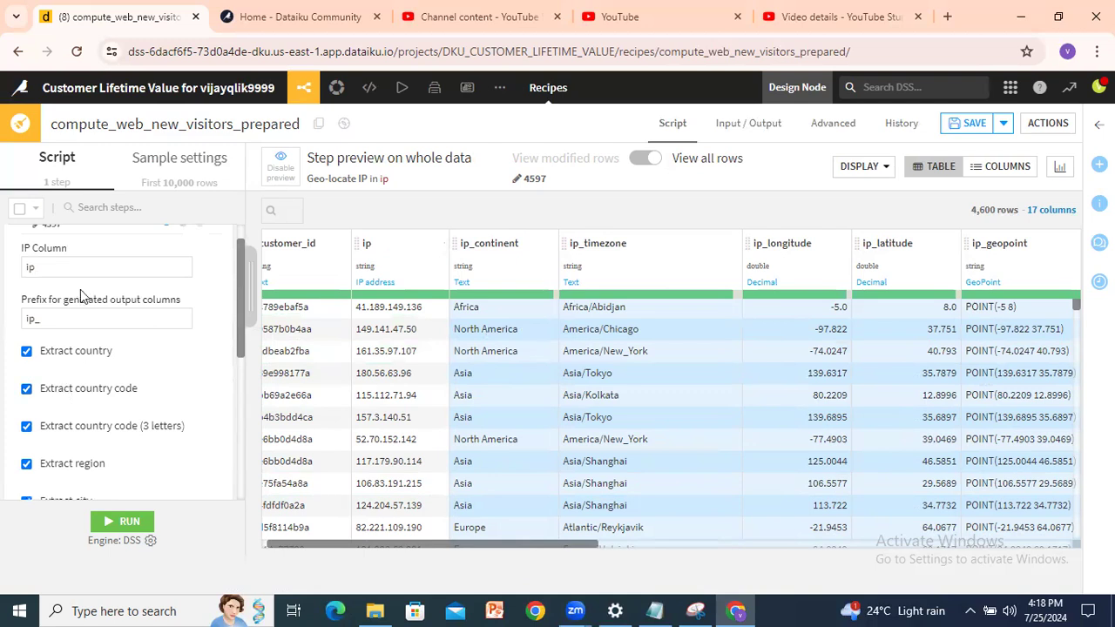
pyautogui.scroll(1, 80, 293)
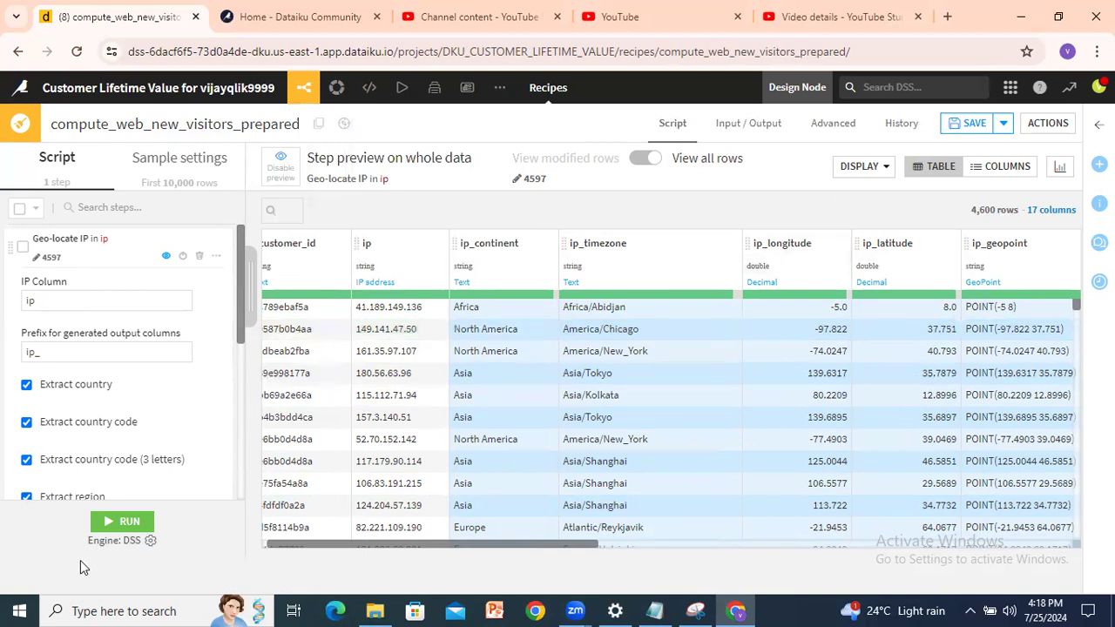
pyautogui.click(129, 521)
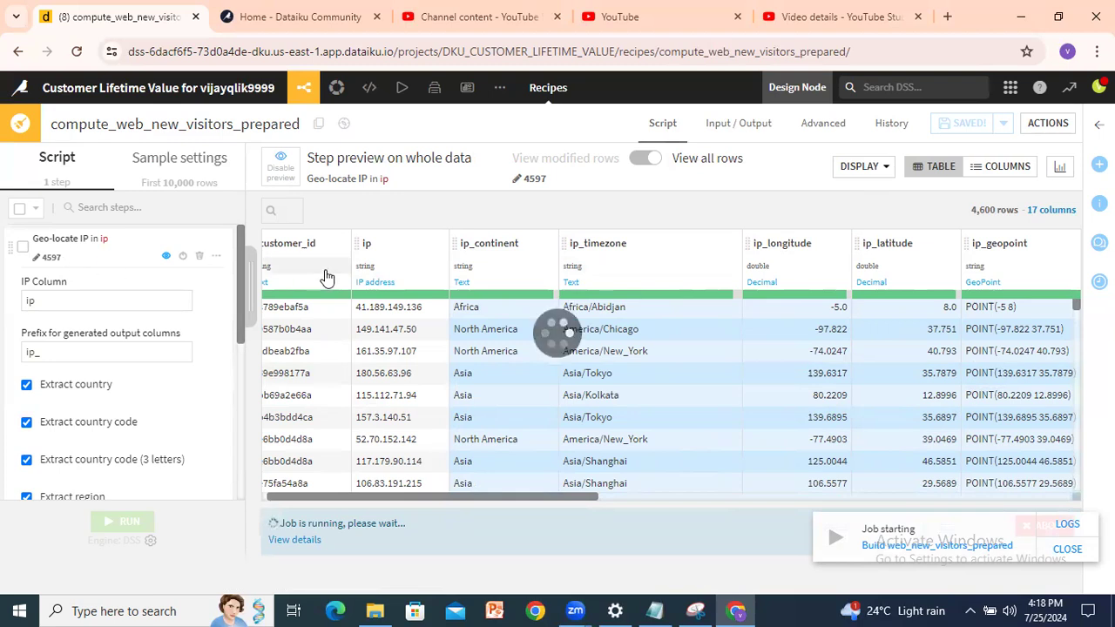
pyautogui.click(408, 247)
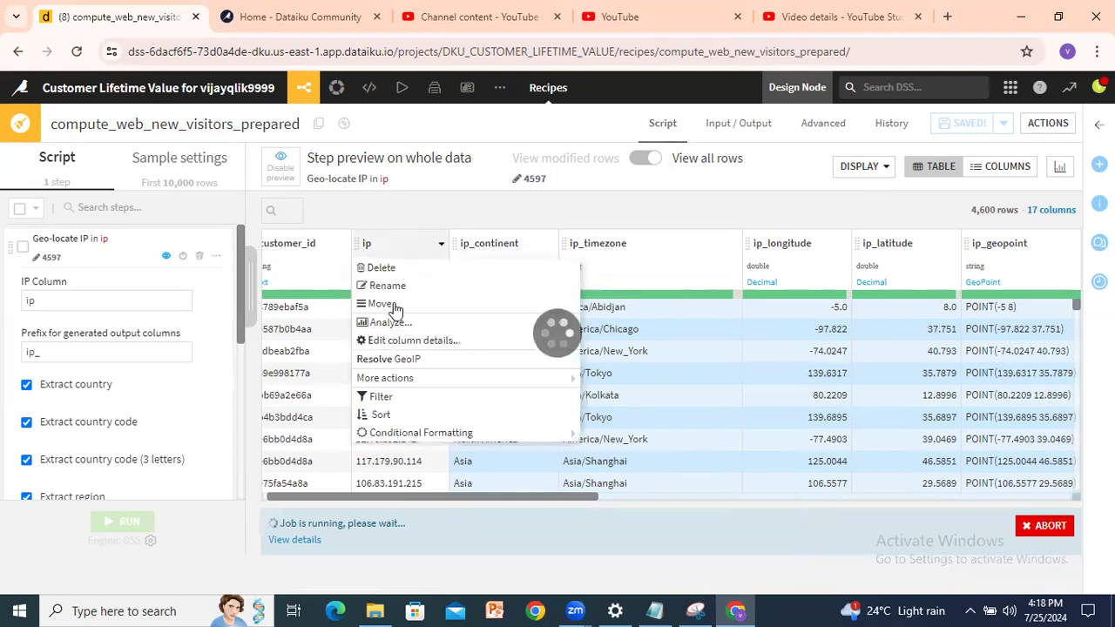
pyautogui.click(389, 355)
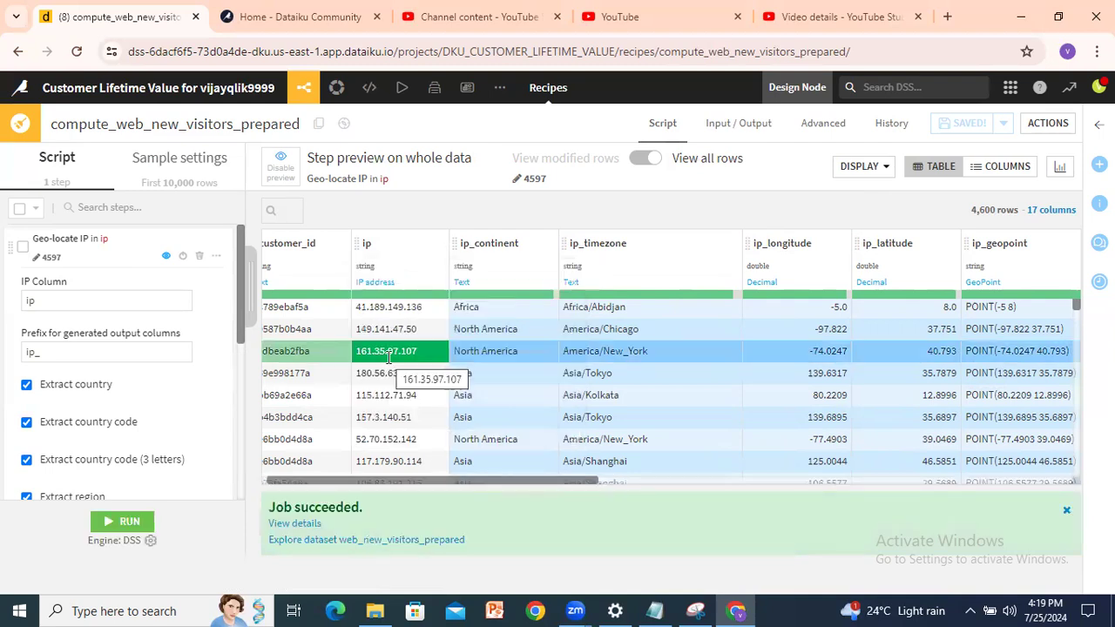
# - Open the web_new_visitors_prepared dataset from the Flow and examine its generated IP location columns
pyautogui.moveTo(299, 94)
pyautogui.click(318, 116)
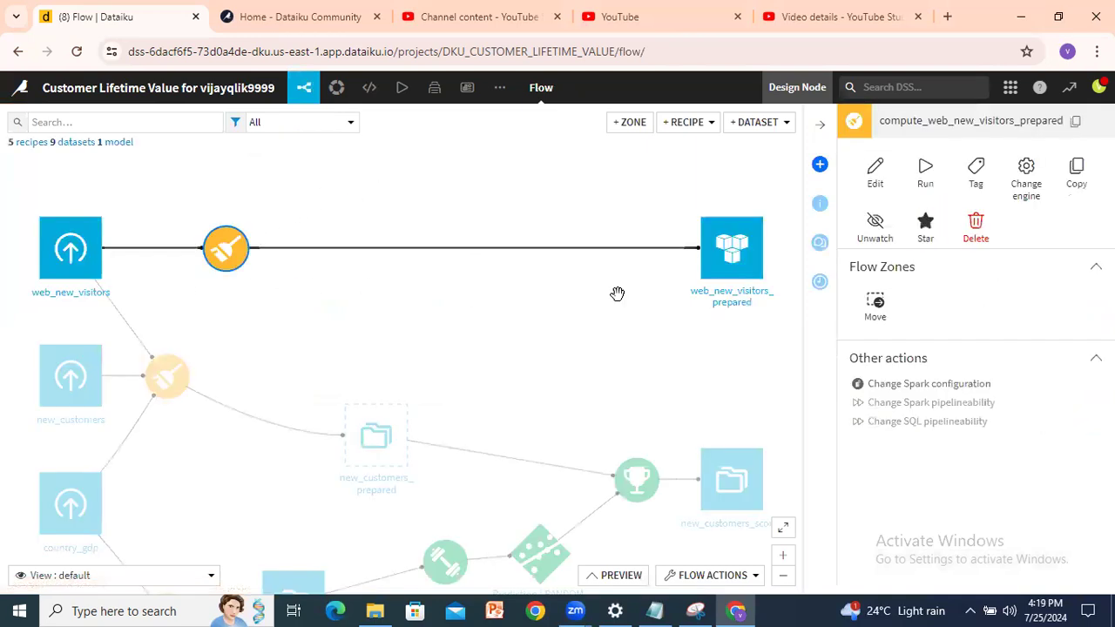
pyautogui.doubleClick(746, 256)
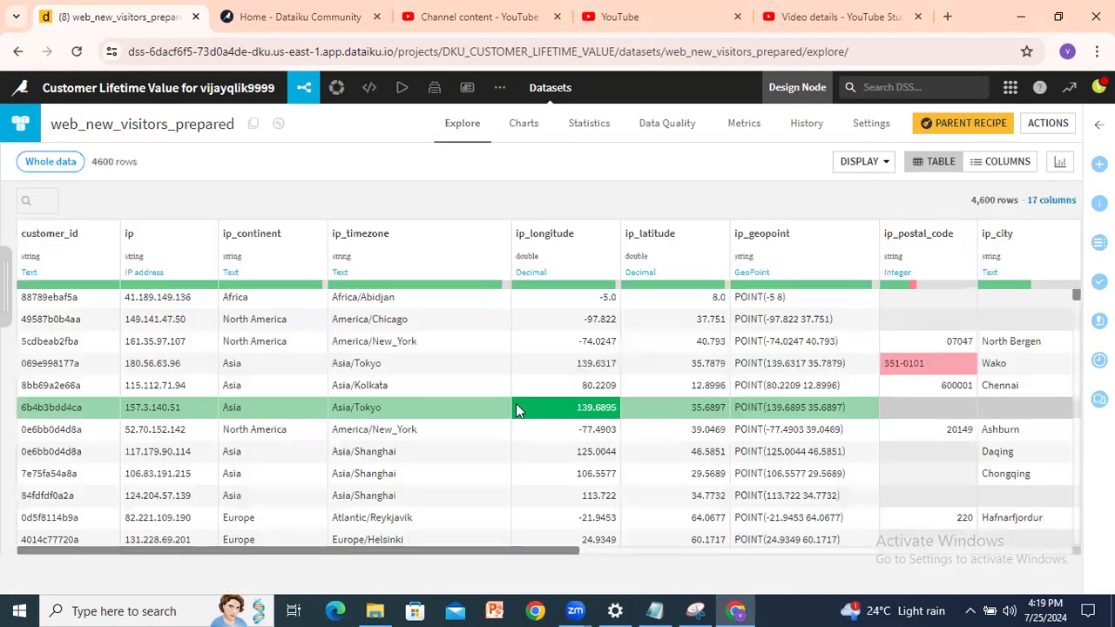
pyautogui.moveTo(344, 549); pyautogui.dragTo(179, 542)
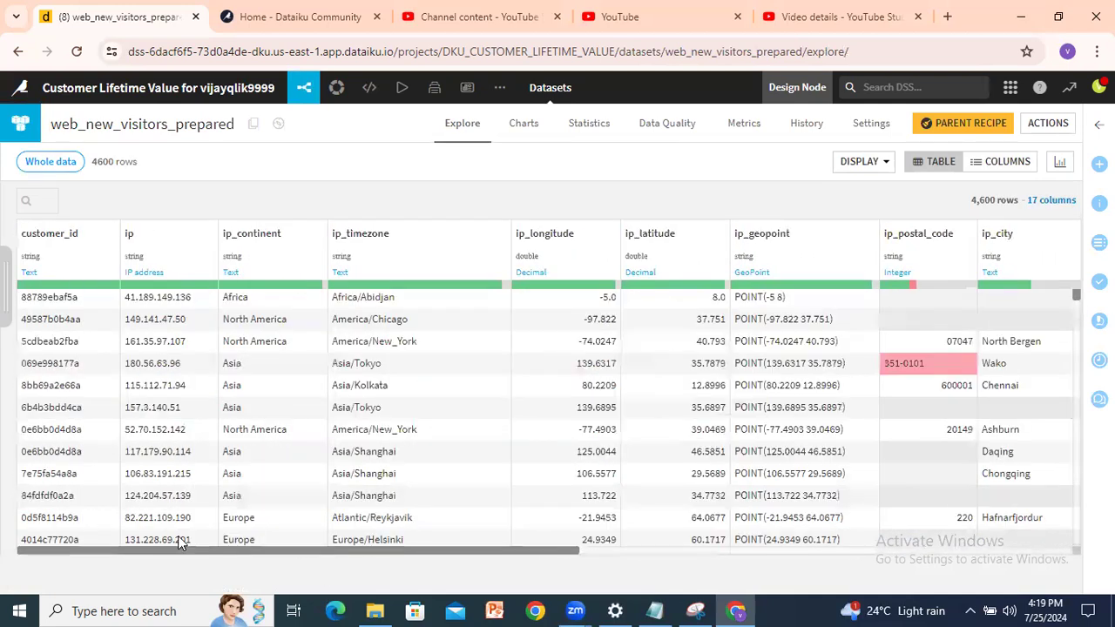
# - Return to the Flow and select the web_new_visitors dataset
pyautogui.click(304, 87)
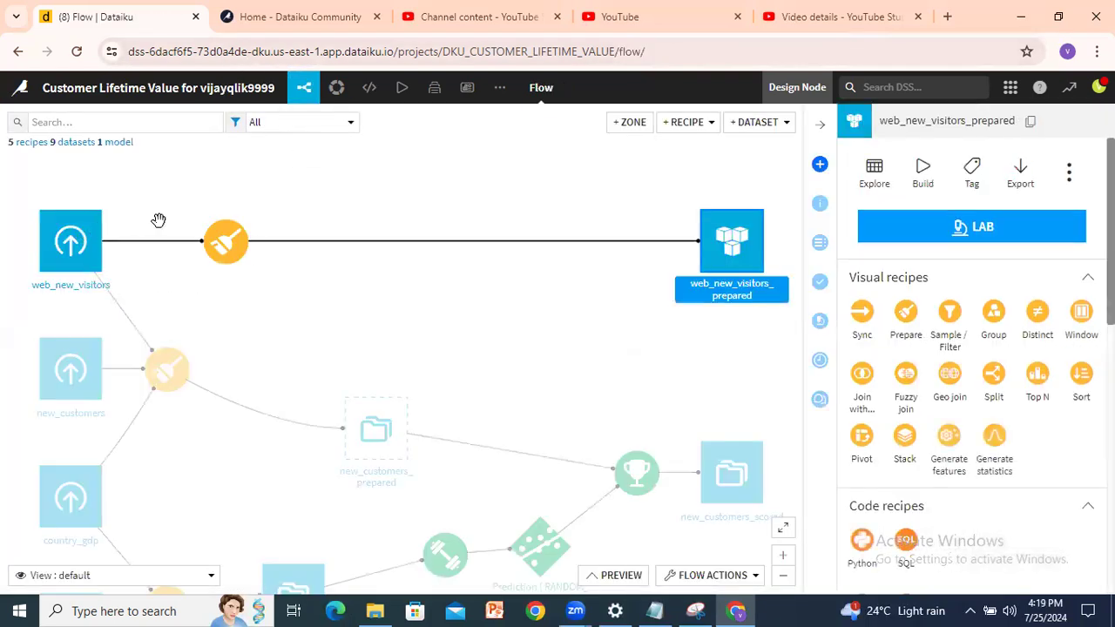
pyautogui.click(63, 249)
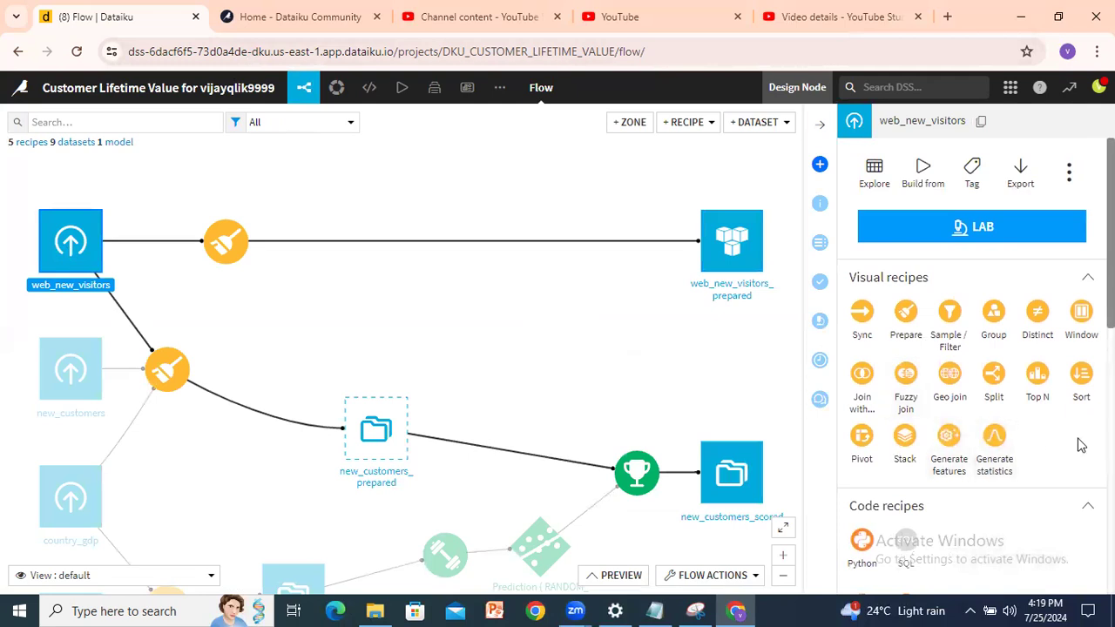